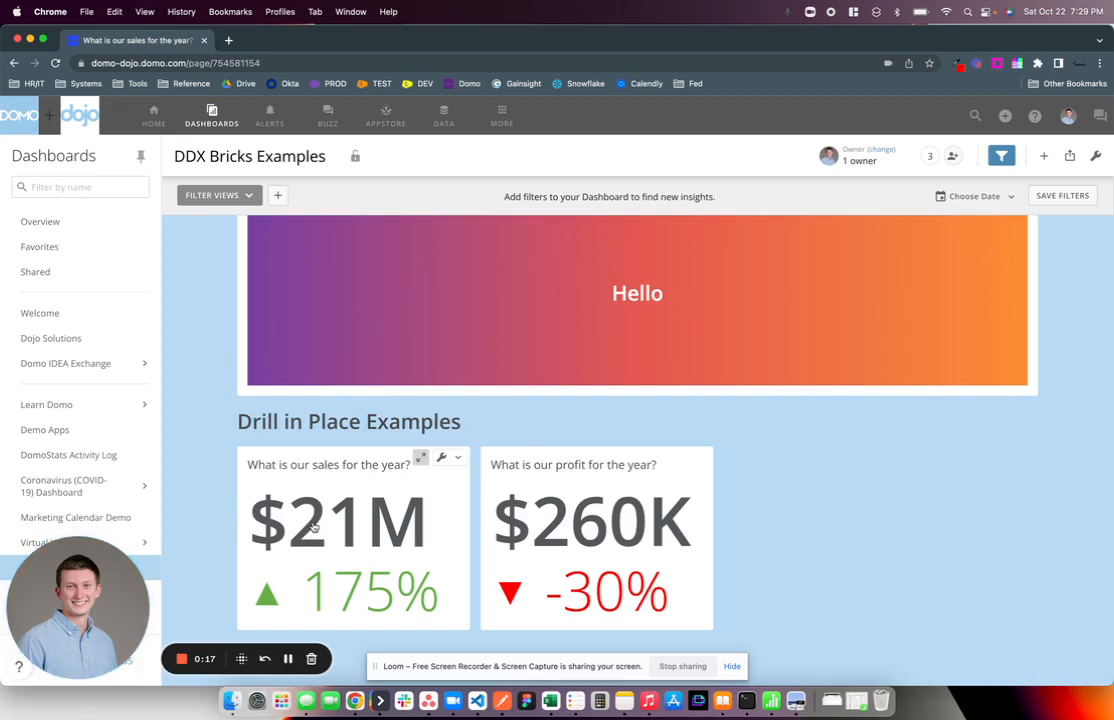
- Drill in place into the sales-for-the-year card's previous-year chart and back to its summary several times
click(313, 527)
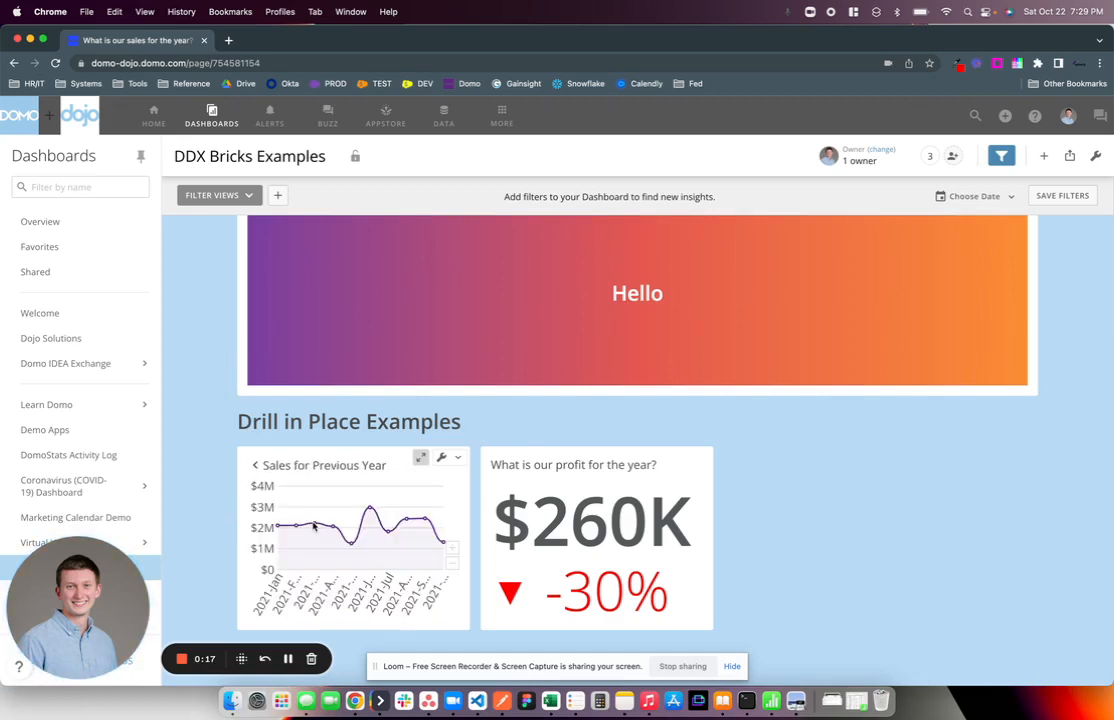
click(256, 465)
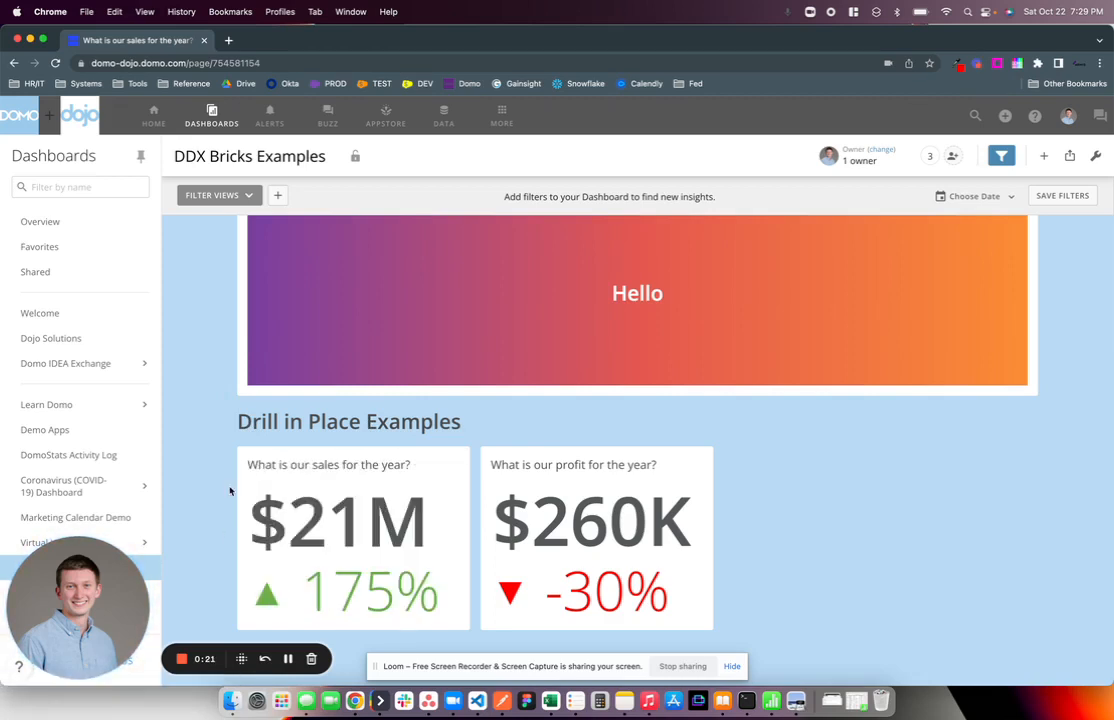
click(311, 530)
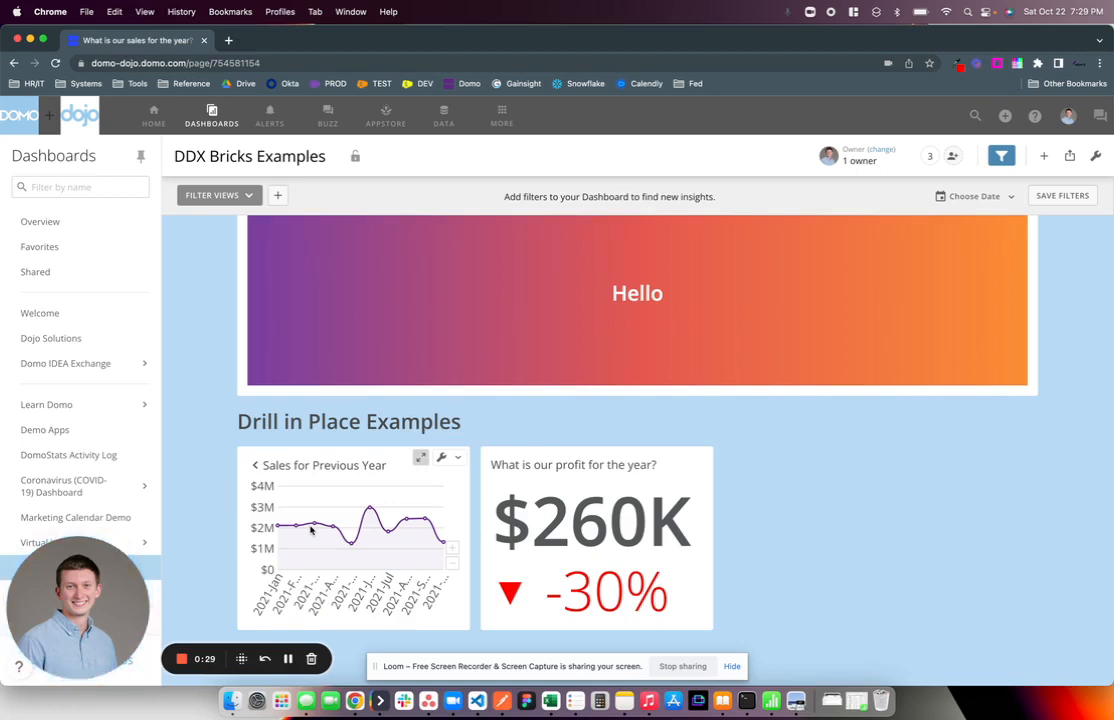
click(256, 467)
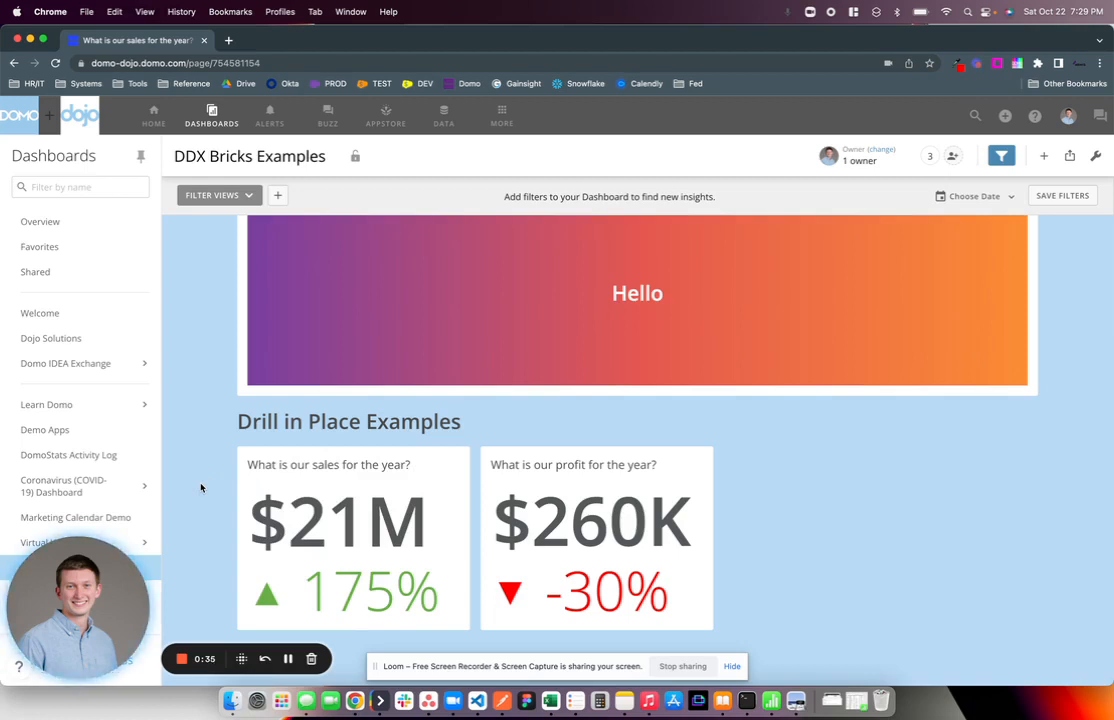
click(361, 482)
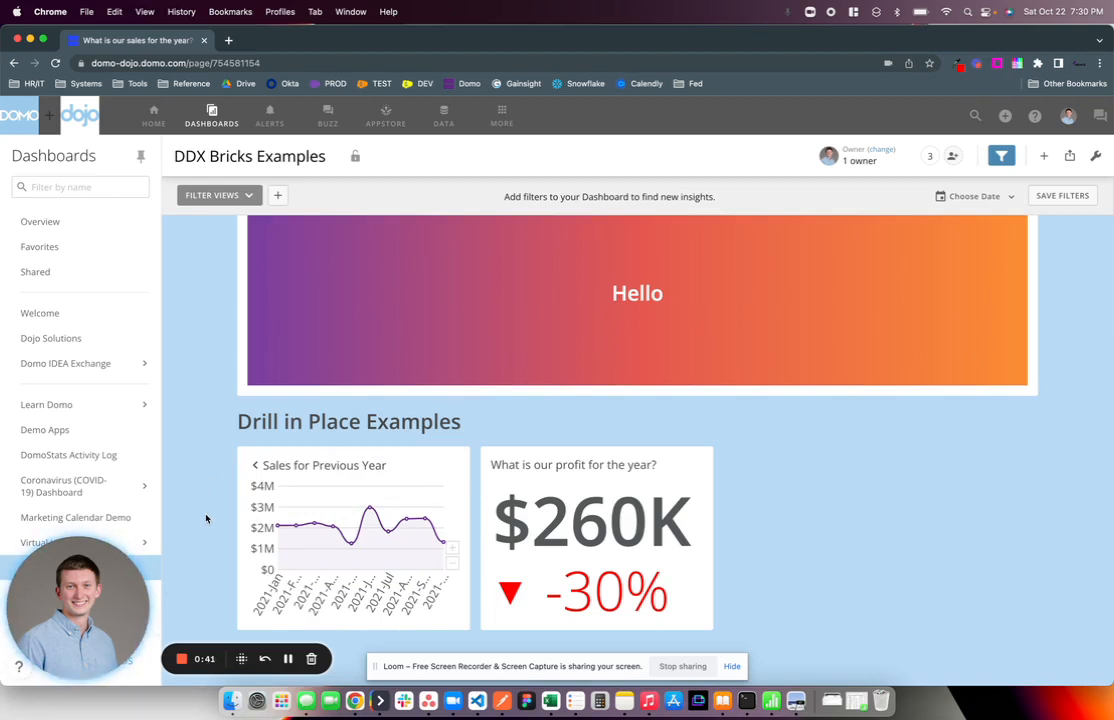
click(256, 465)
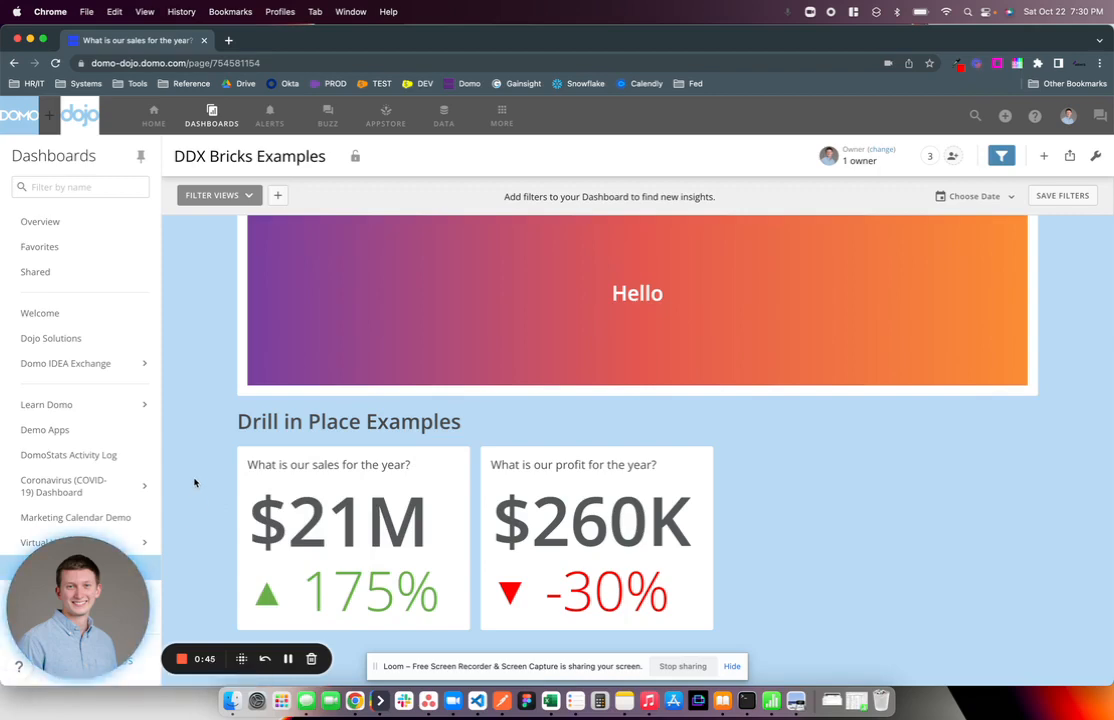
- Inspect the sales card's previous-year drill chart in the expanded view, then close it and check the same drill in place
click(422, 458)
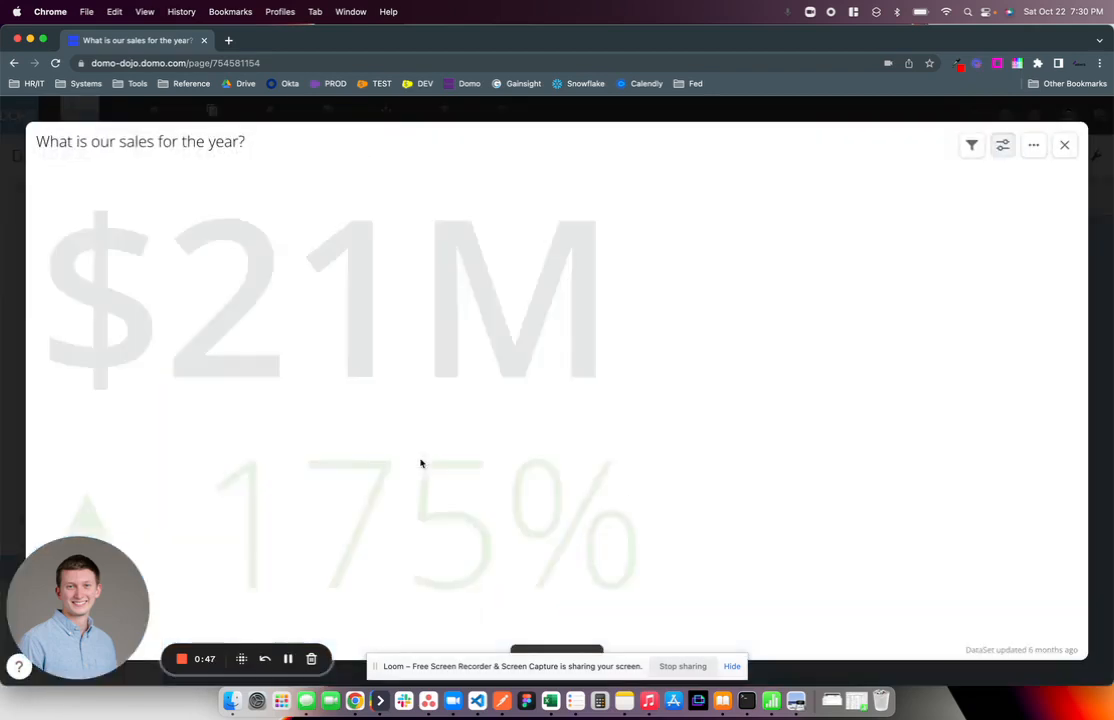
click(363, 330)
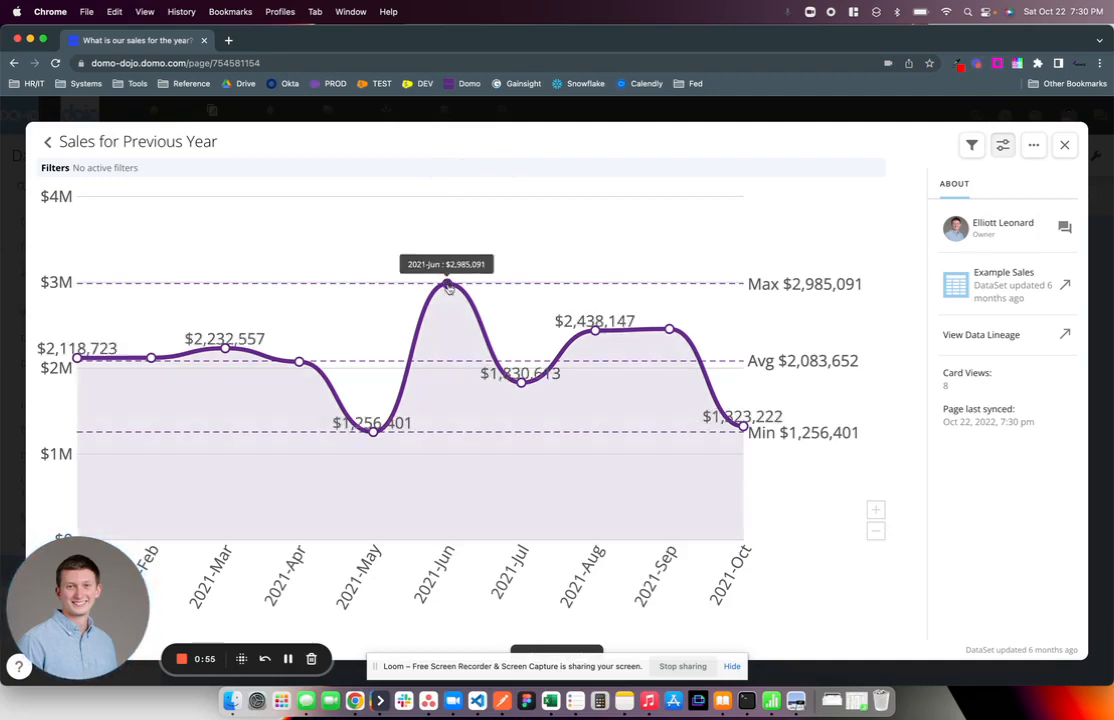
mouse_move(520, 386)
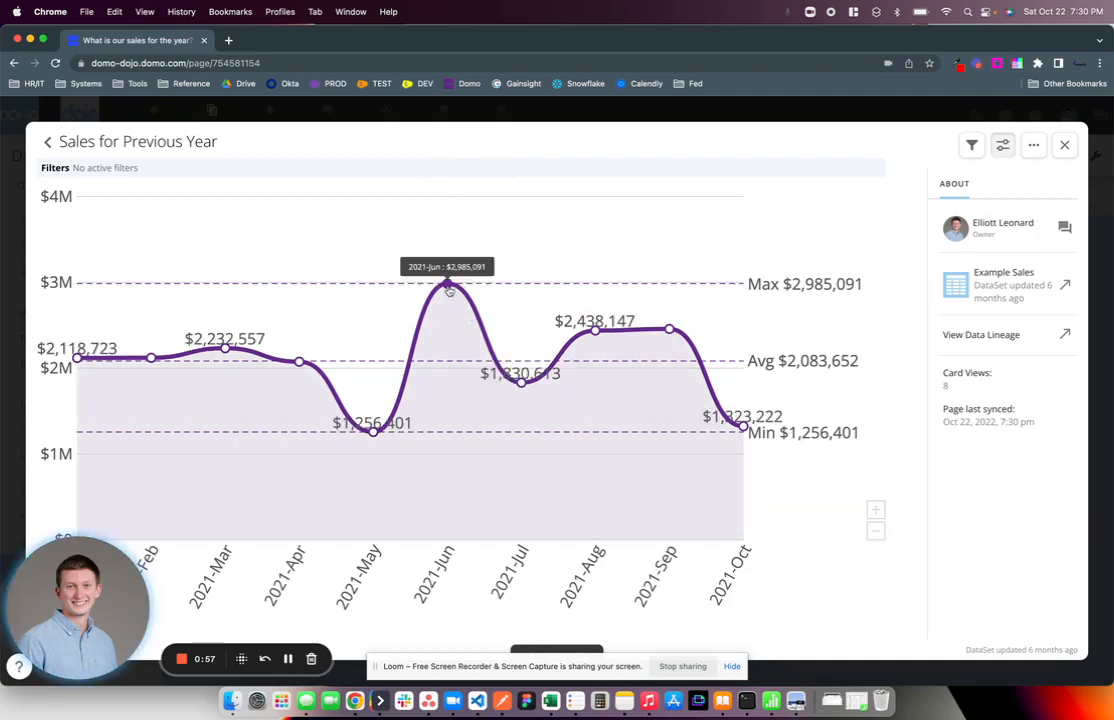
click(1064, 144)
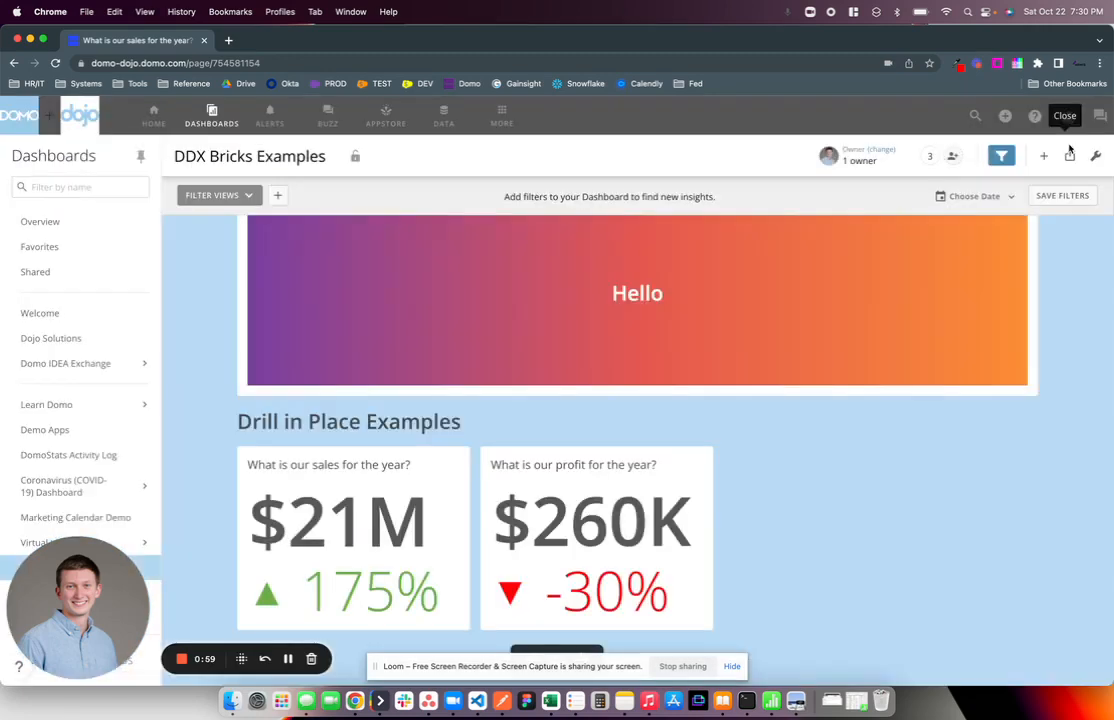
click(322, 535)
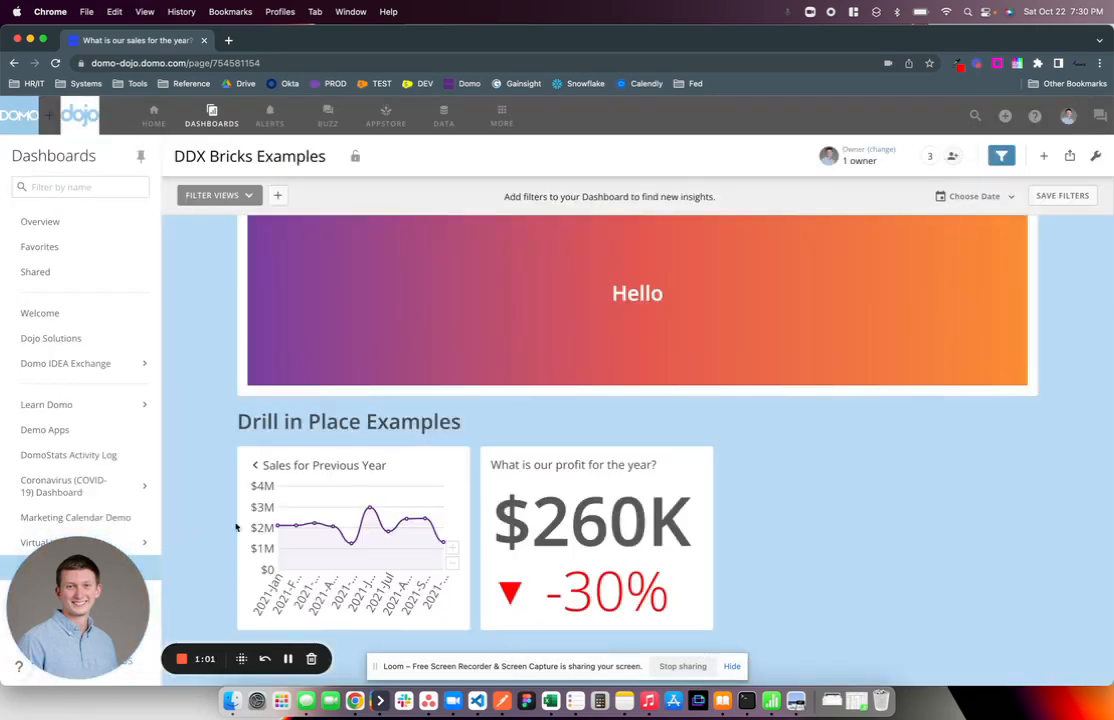
click(256, 467)
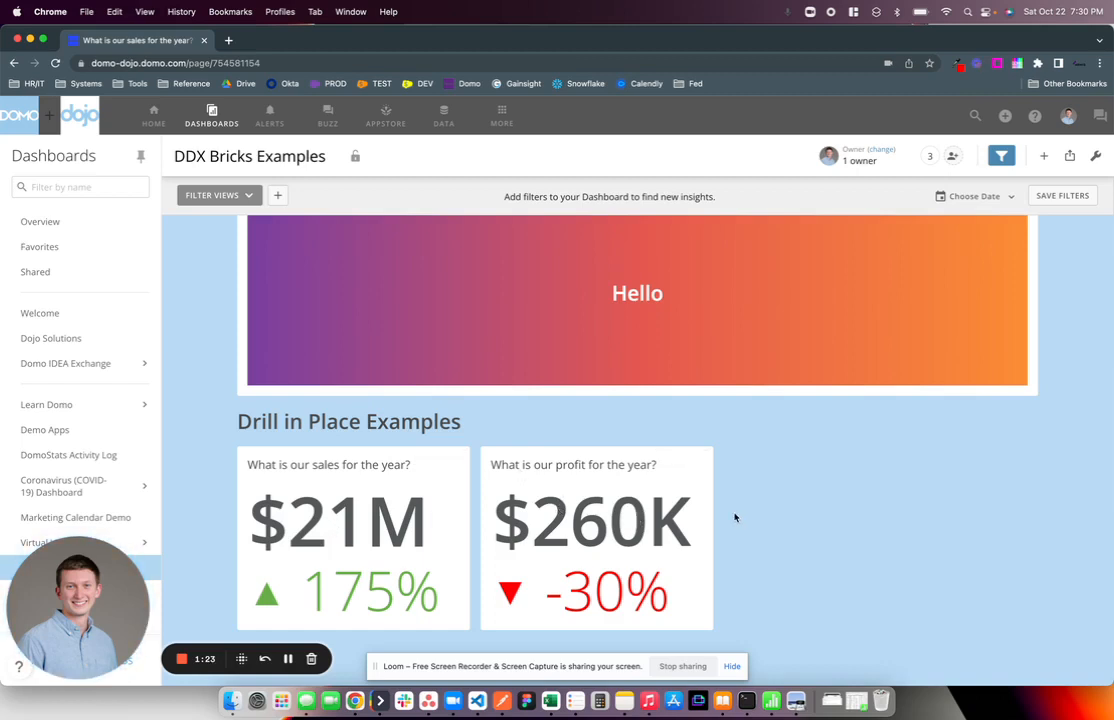
- Open the drill path of the profit-for-the-year card and add a new view to it
click(698, 459)
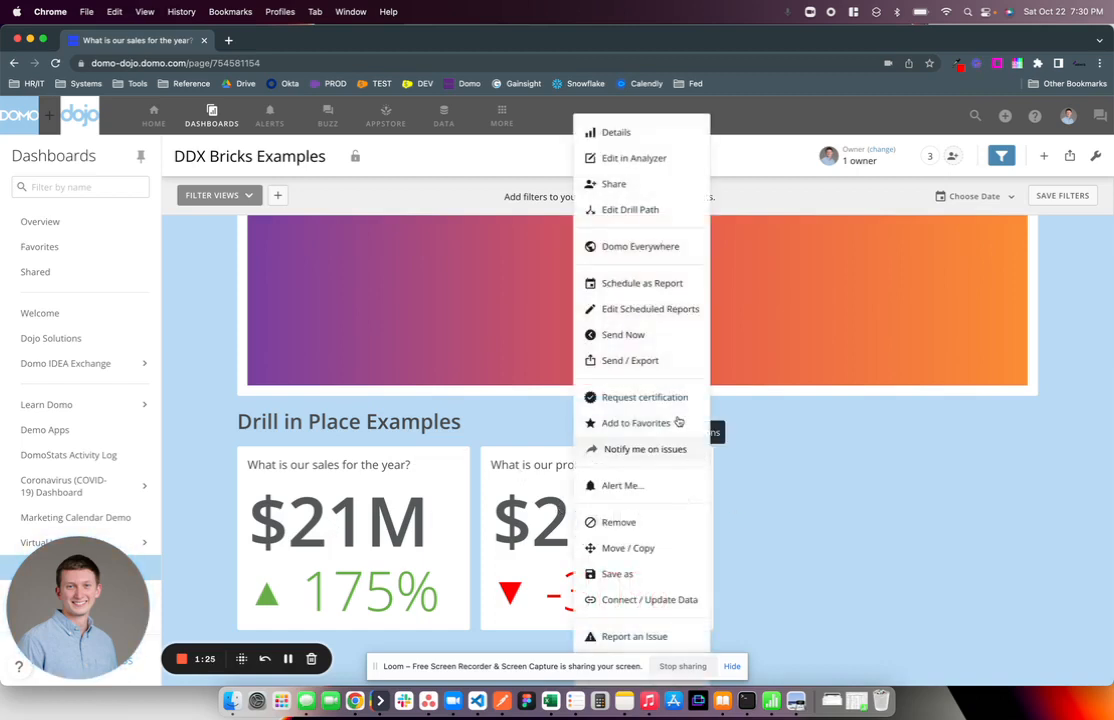
click(645, 208)
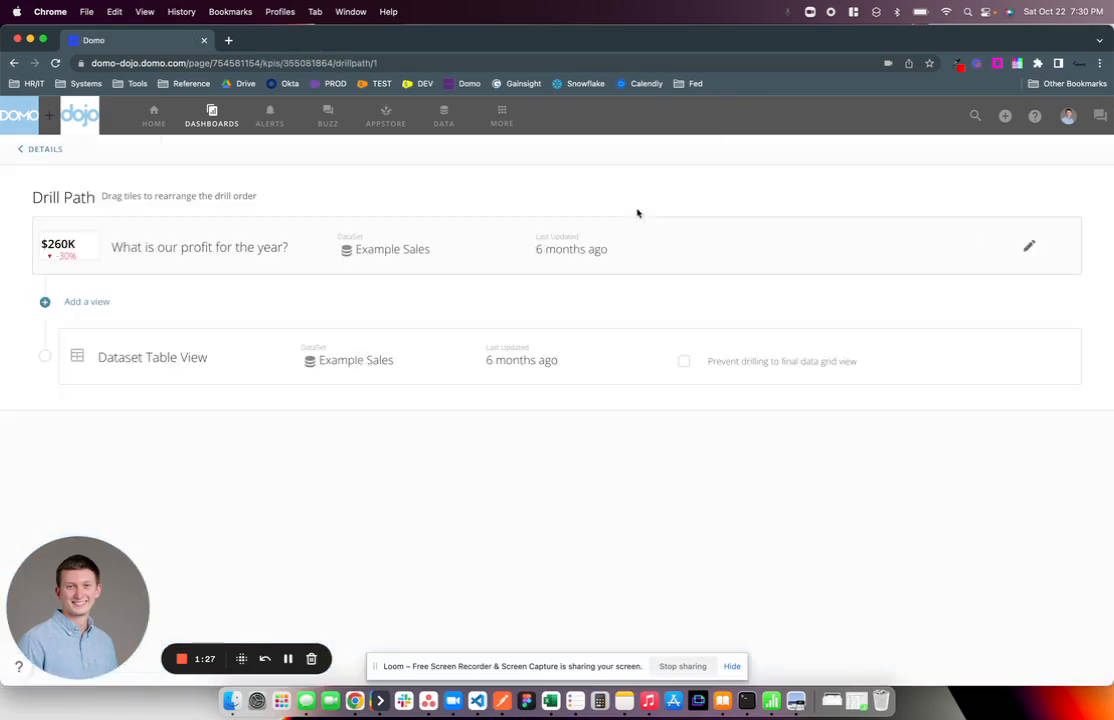
click(68, 301)
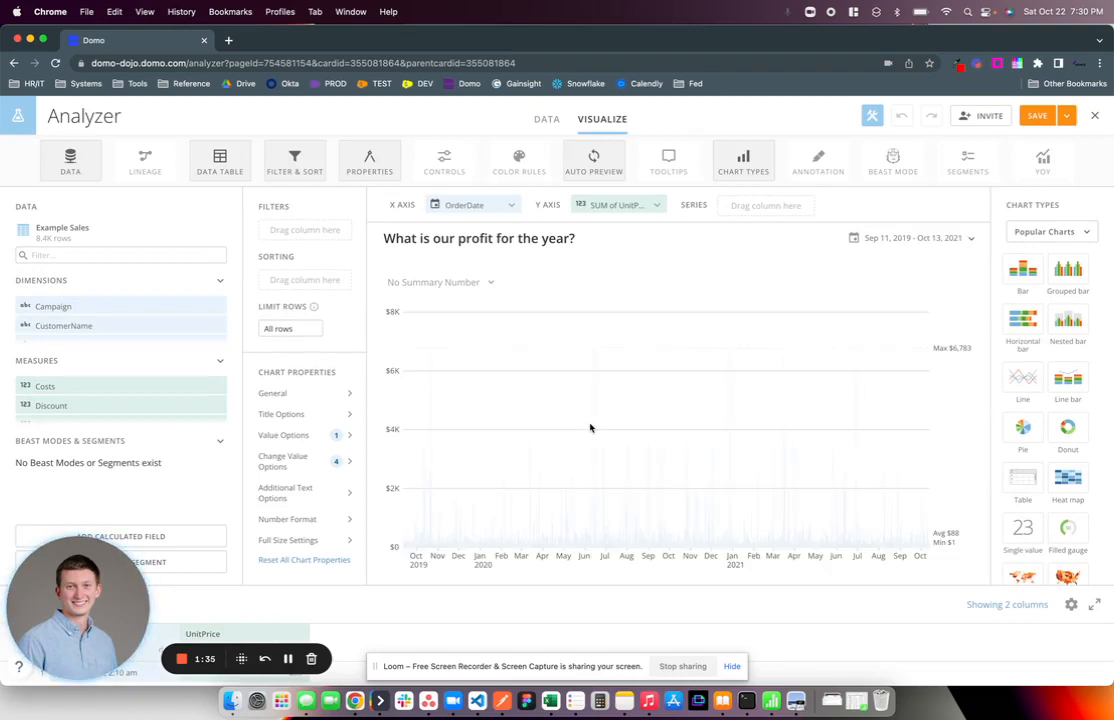
- Change the new drill view's chart type to a Multi-line chart
click(1048, 236)
click(1016, 349)
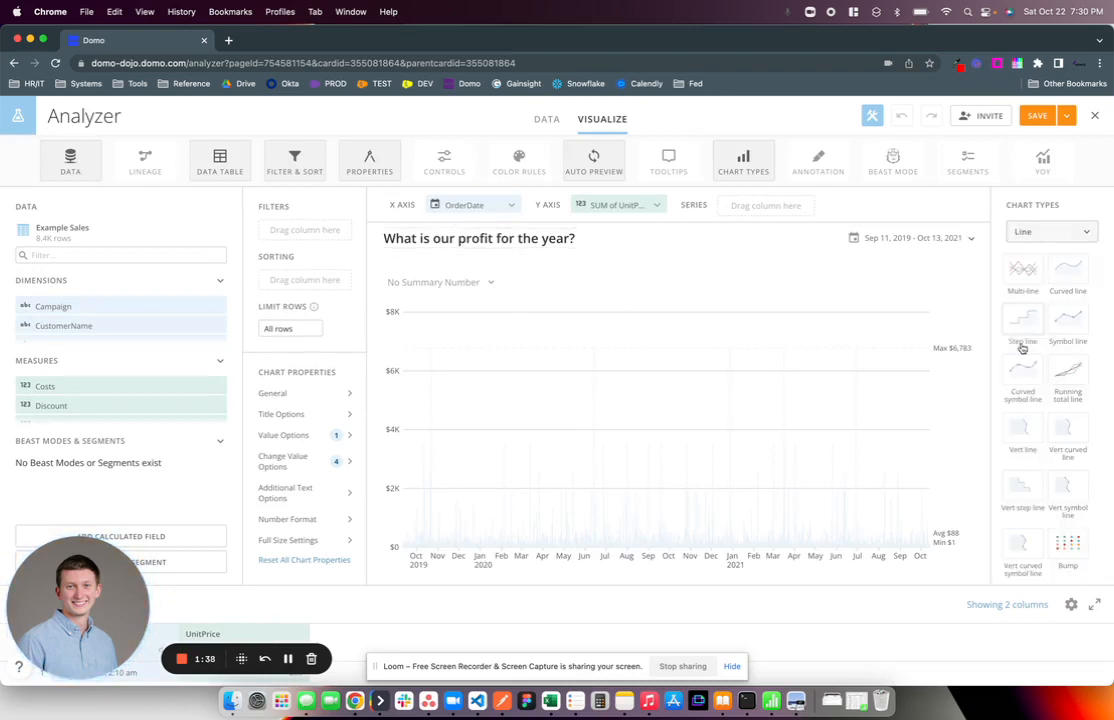
click(1023, 282)
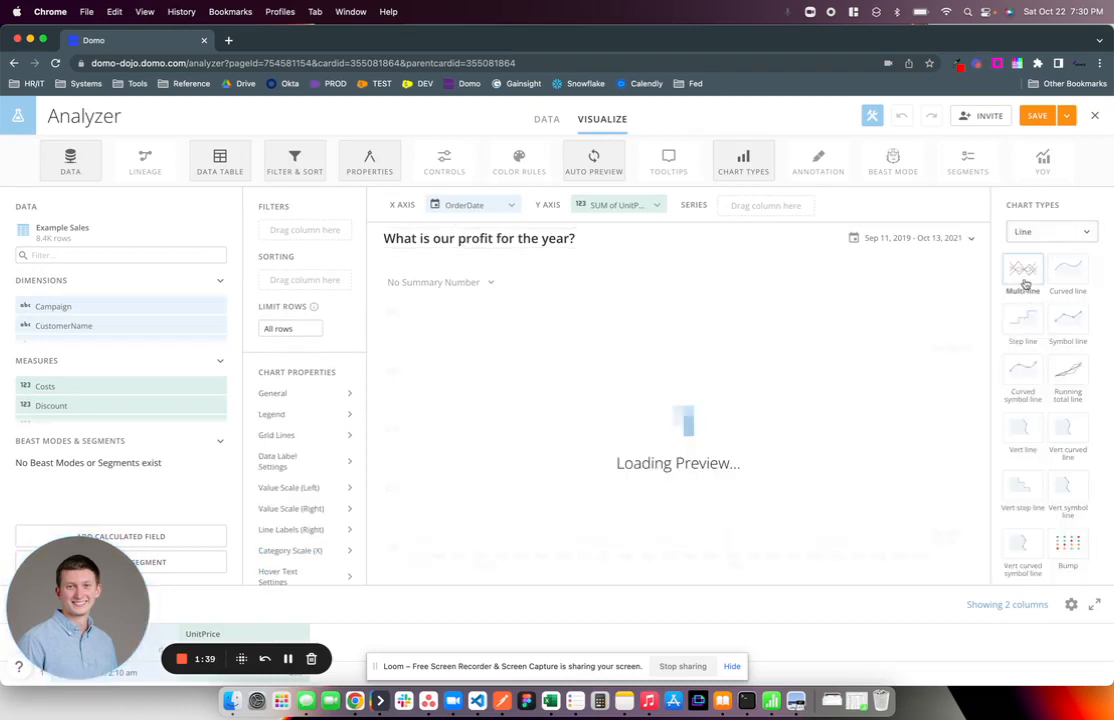
- Graph the profit drill view's dates by Month
click(912, 238)
click(870, 323)
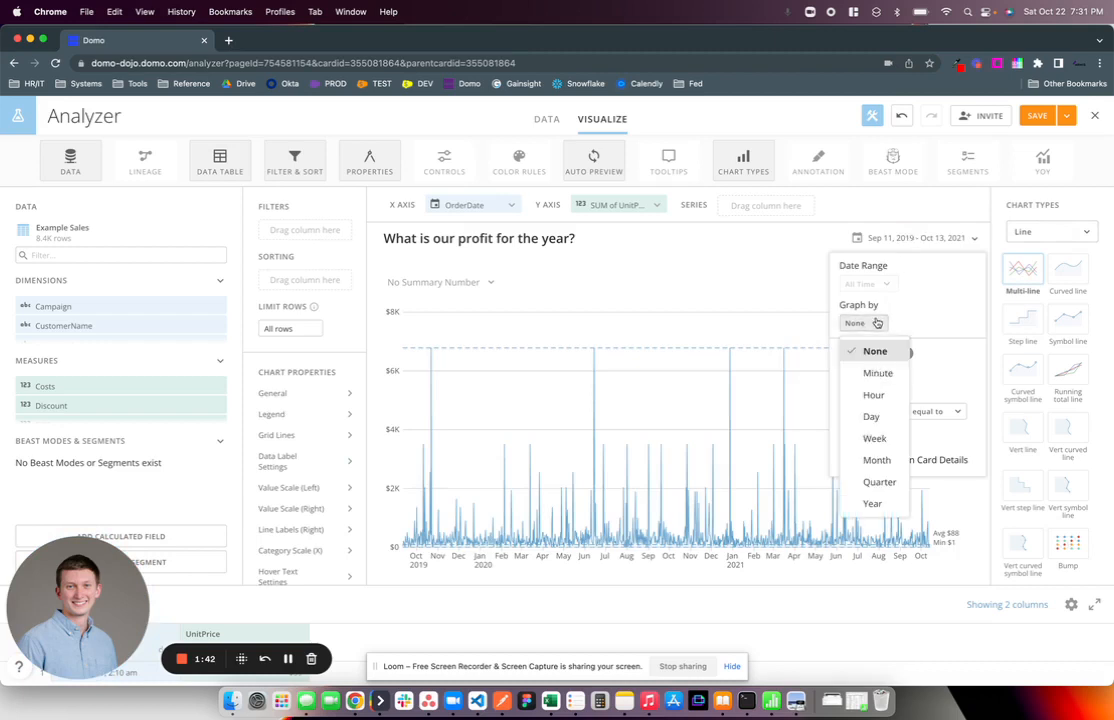
click(871, 459)
click(609, 398)
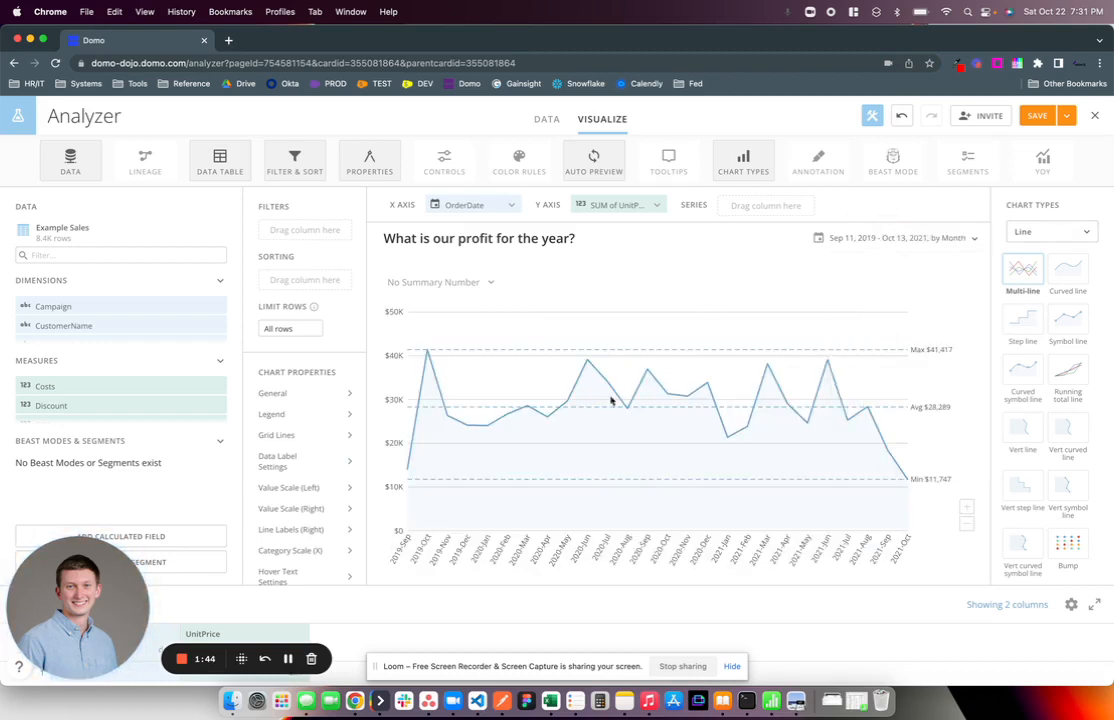
- Set the chart's line style to Curved with Symbols and its line thickness to Thick
click(292, 392)
click(506, 280)
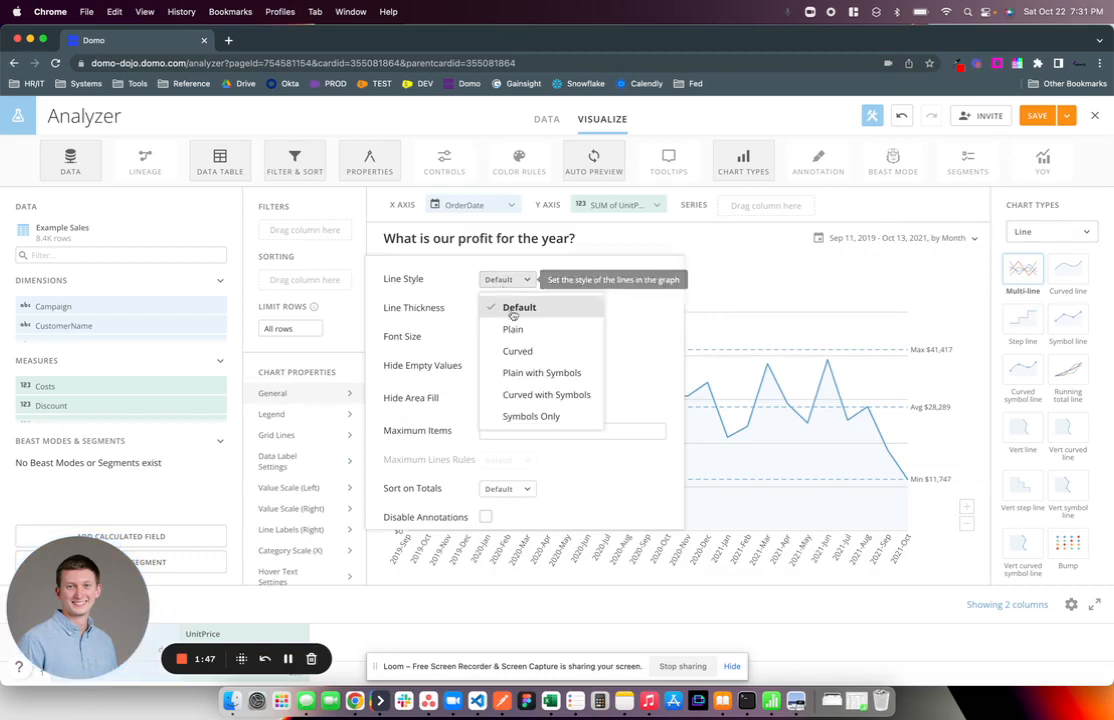
click(545, 394)
click(503, 308)
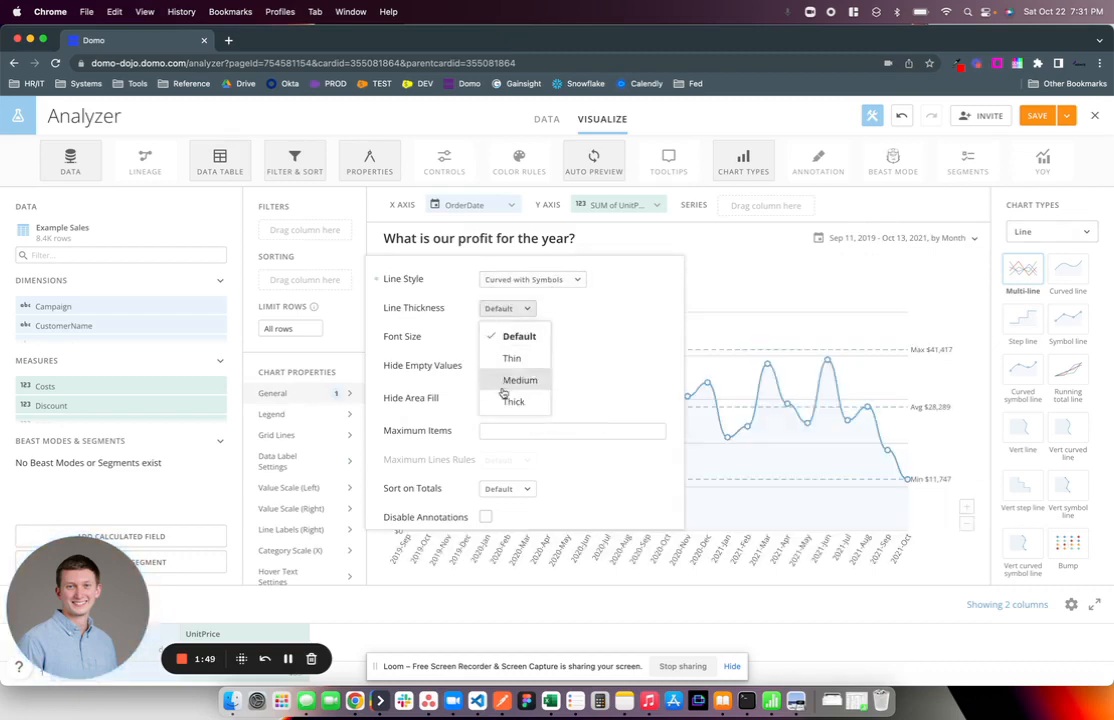
click(505, 403)
- Add a color rule that always fills the UnitPrice column with the darkest green
click(520, 166)
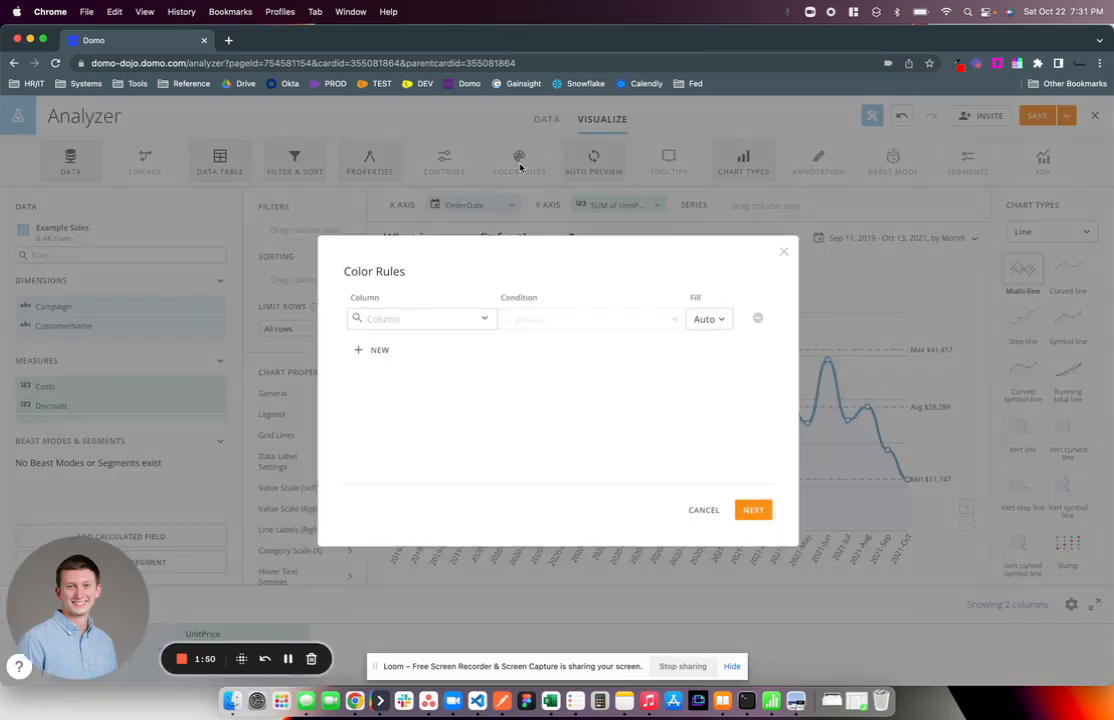
click(465, 320)
click(425, 201)
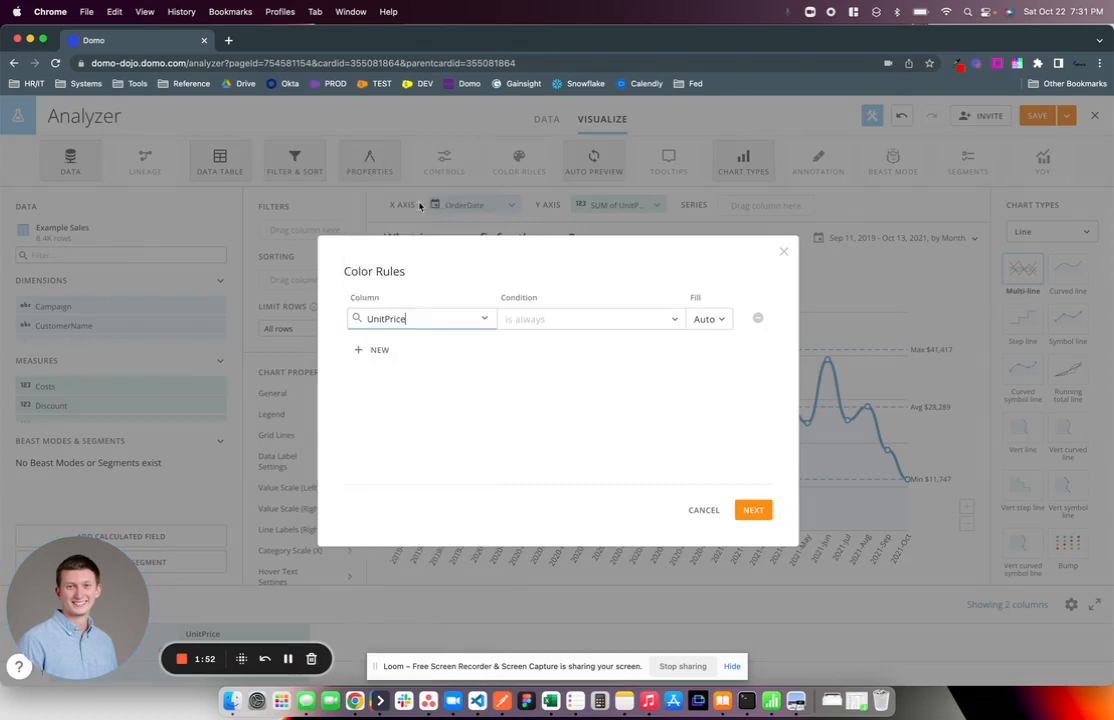
click(709, 317)
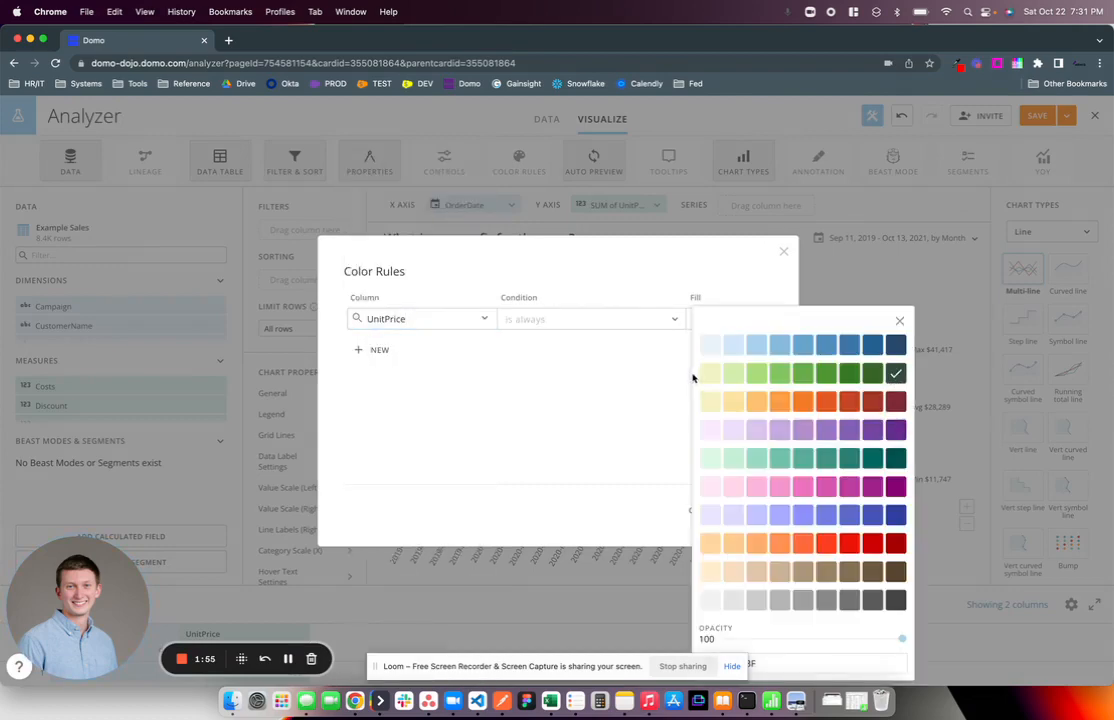
click(693, 378)
click(747, 509)
click(590, 437)
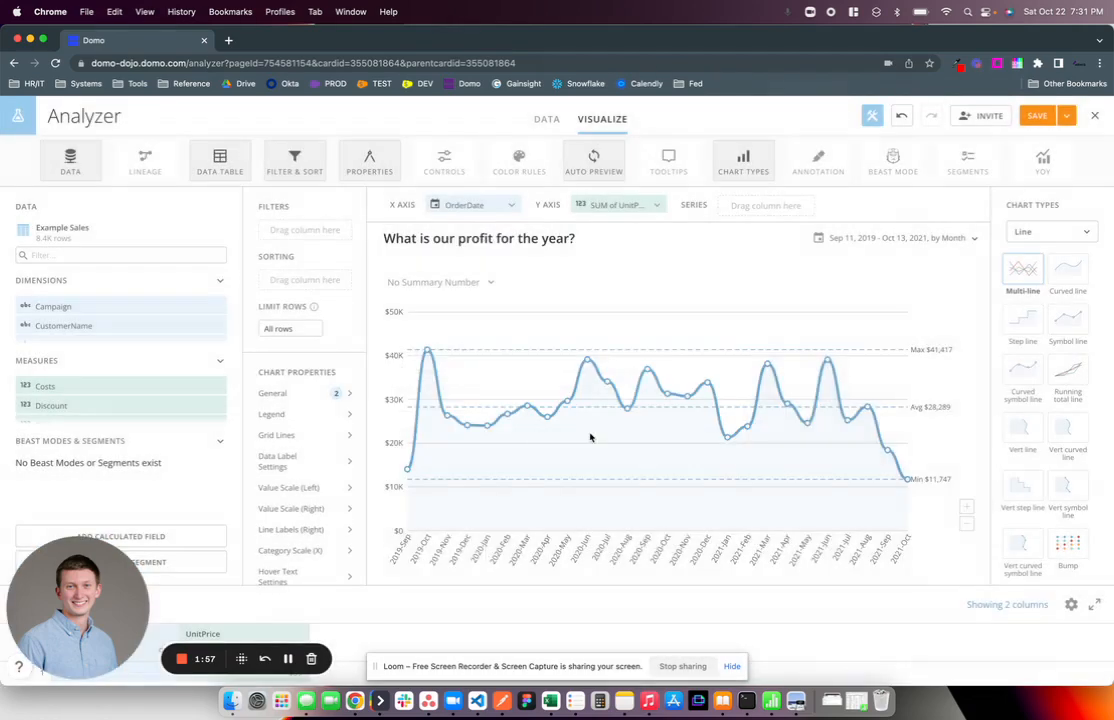
- Set the drill chart's font size to Largest
click(276, 394)
click(505, 337)
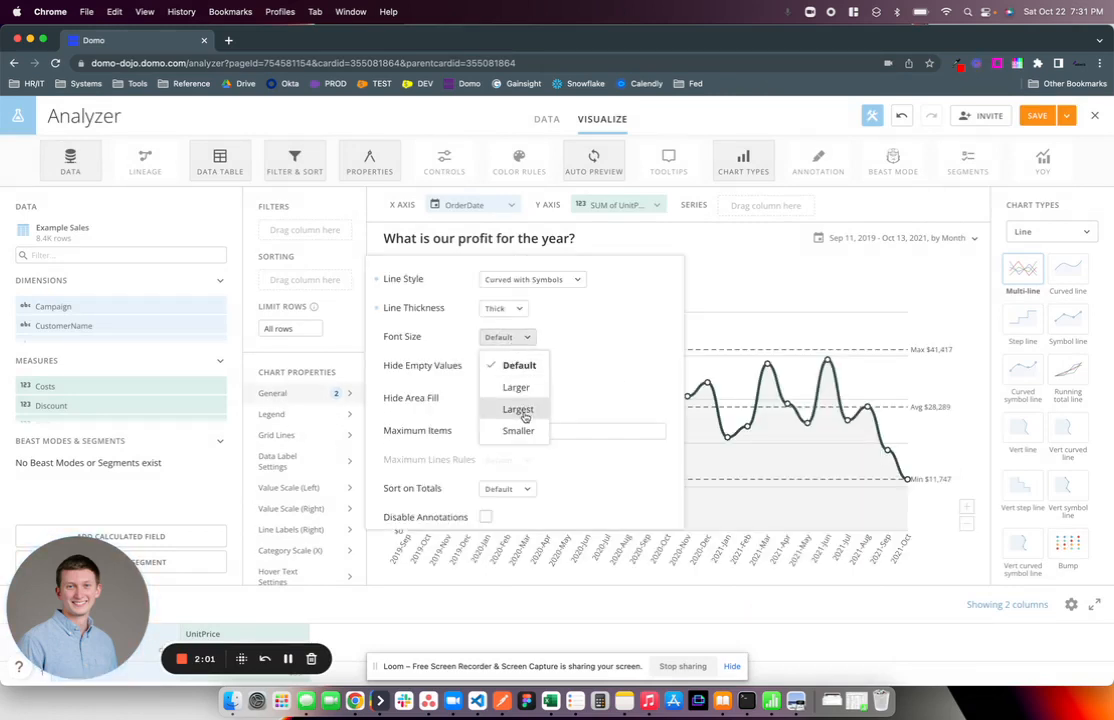
click(525, 410)
click(689, 456)
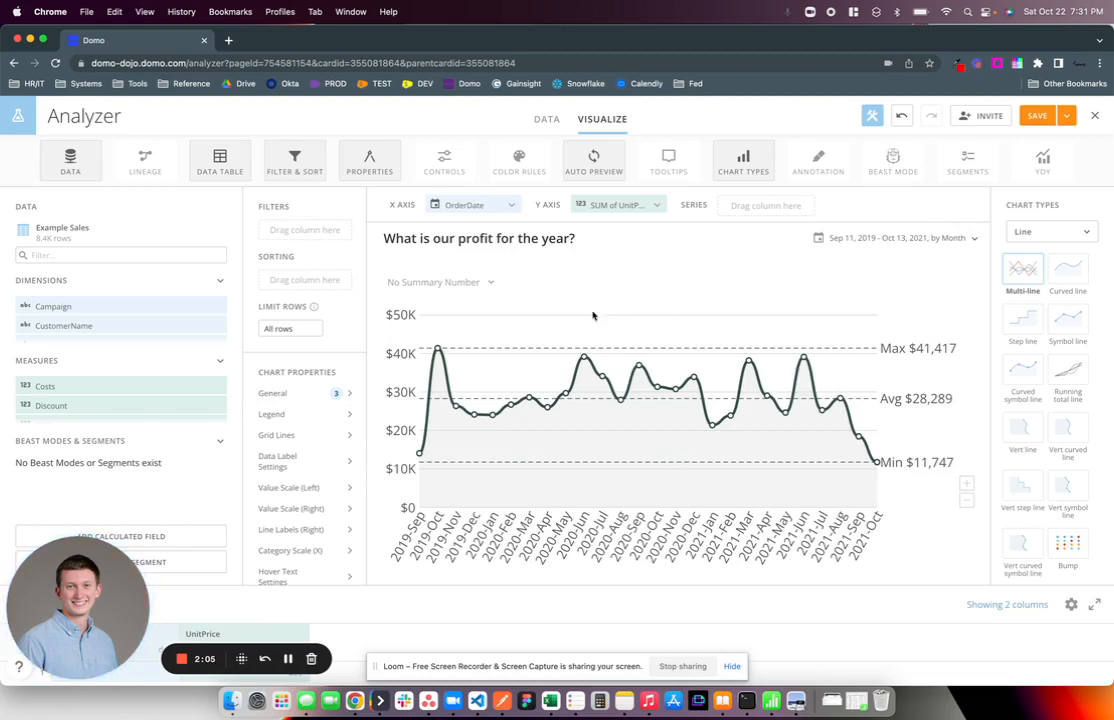
- Save the profit drill view and return to the DDX Bricks Examples dashboard
click(1070, 124)
click(1064, 144)
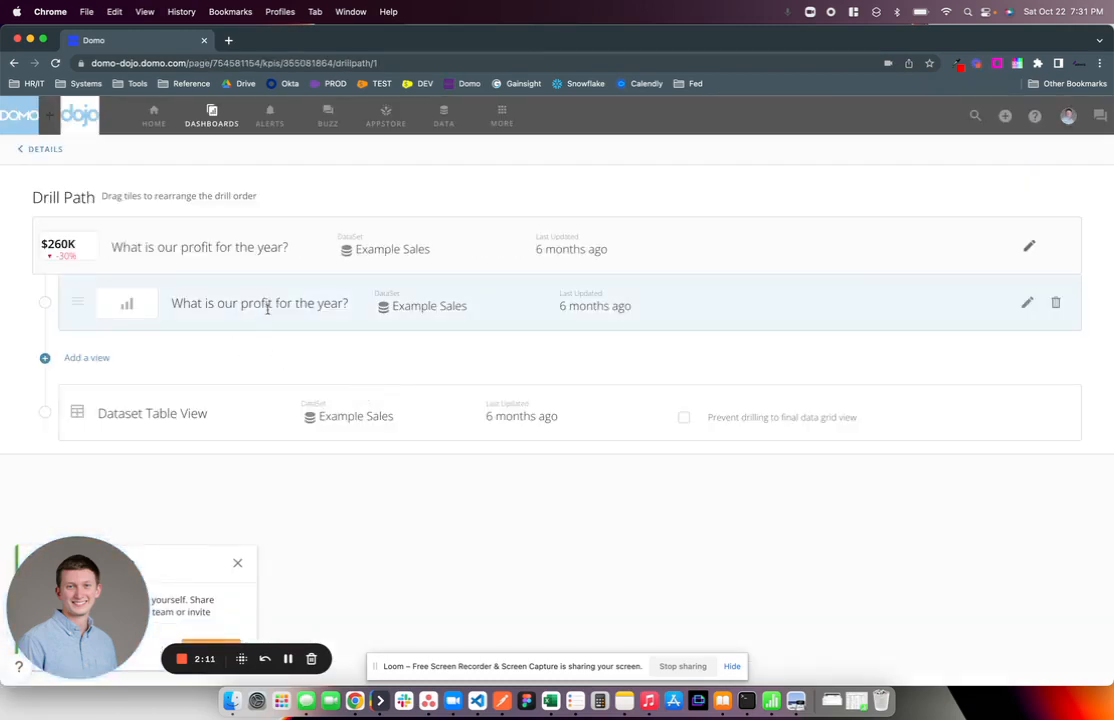
click(37, 149)
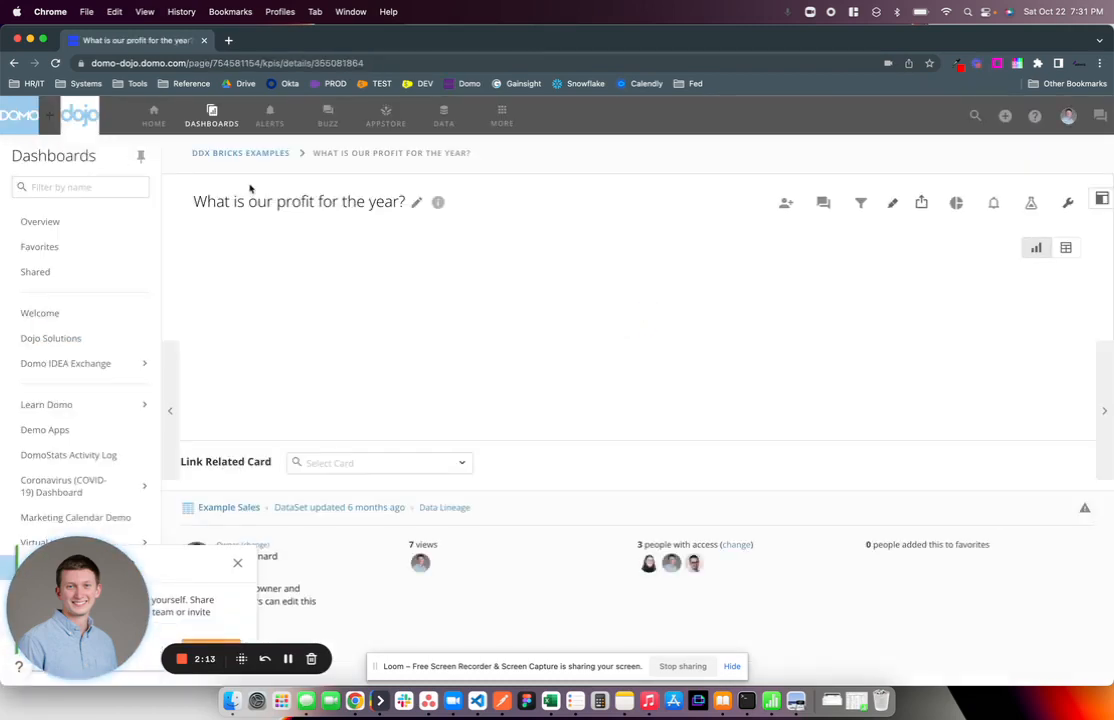
click(251, 154)
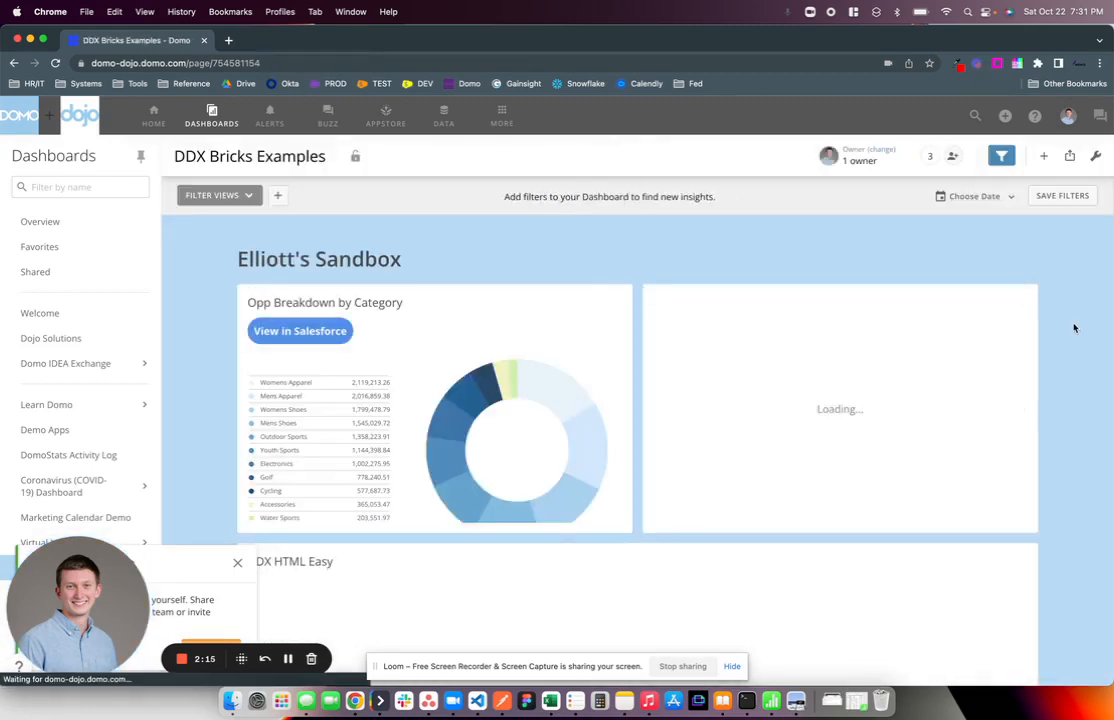
- Edit the dashboard and set the profit card's interaction to Drill in place, saving the interaction settings
scroll(1074, 328, down, 5)
click(1095, 157)
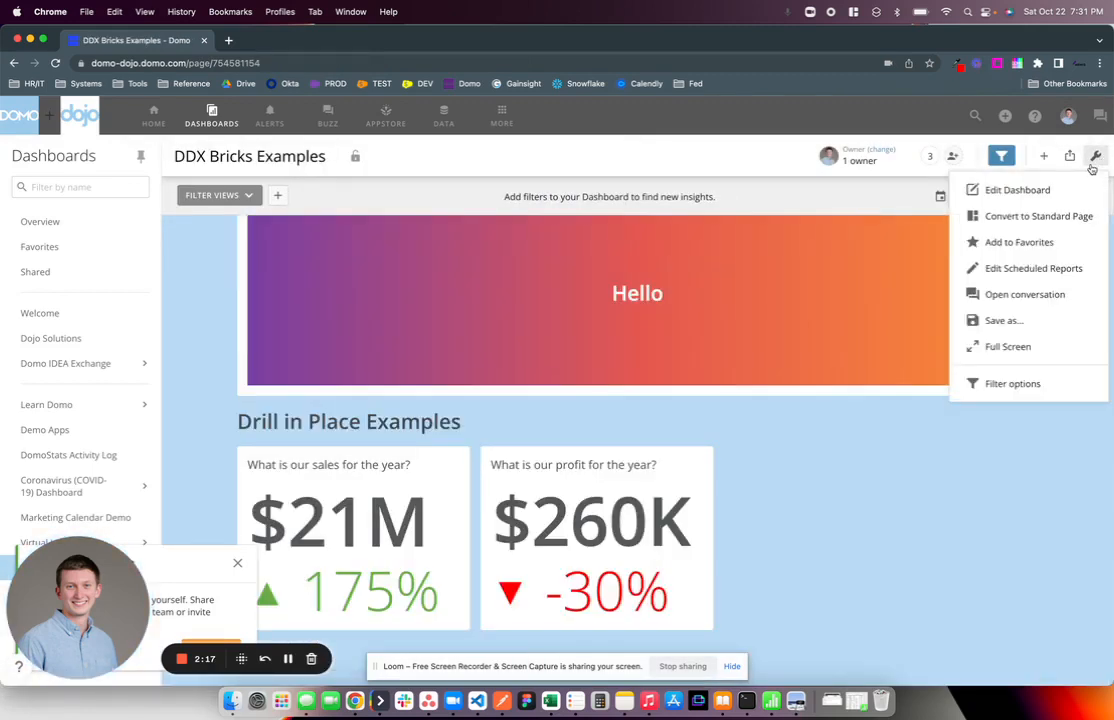
click(1017, 190)
click(630, 464)
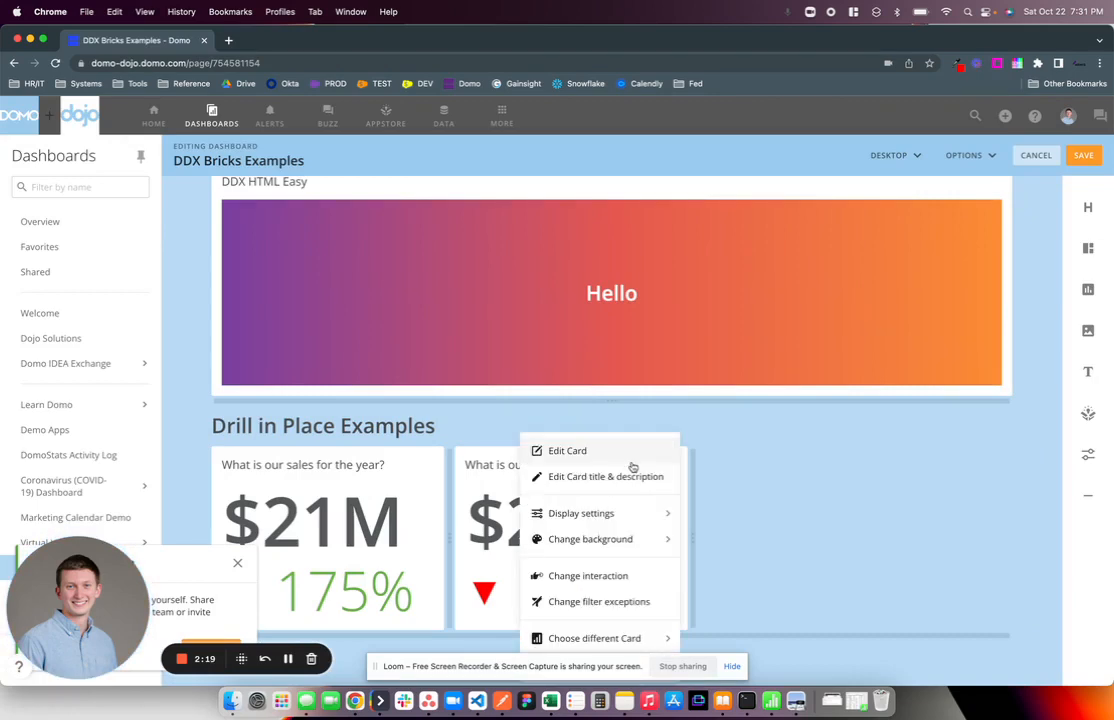
click(615, 576)
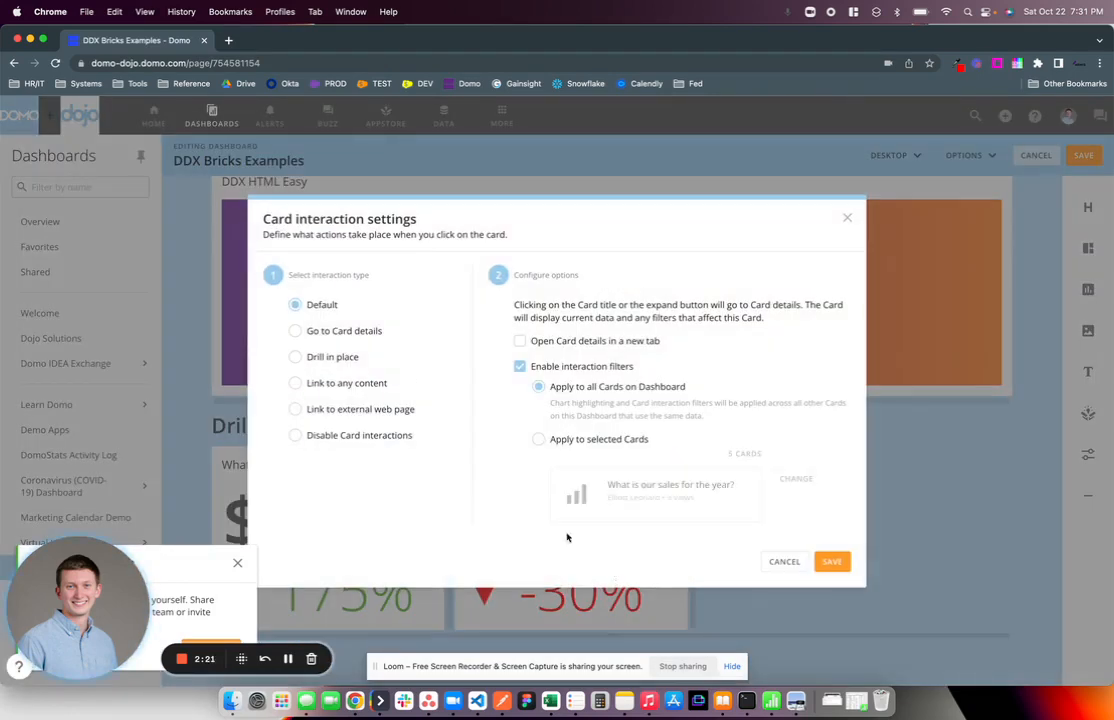
click(297, 358)
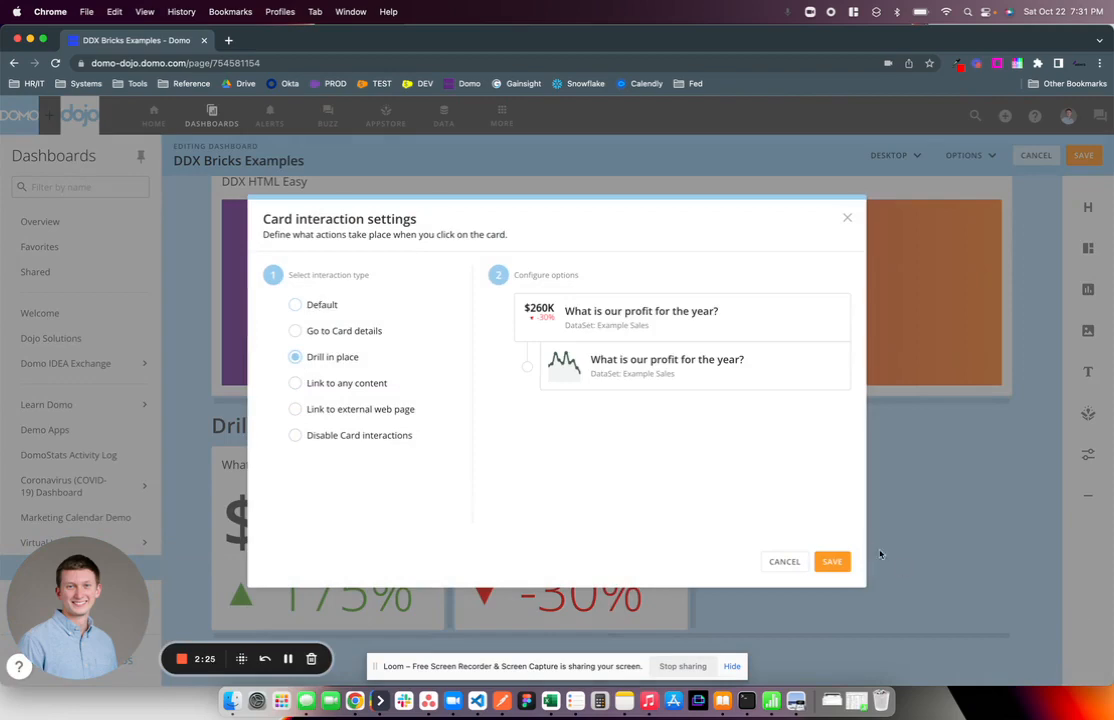
click(838, 561)
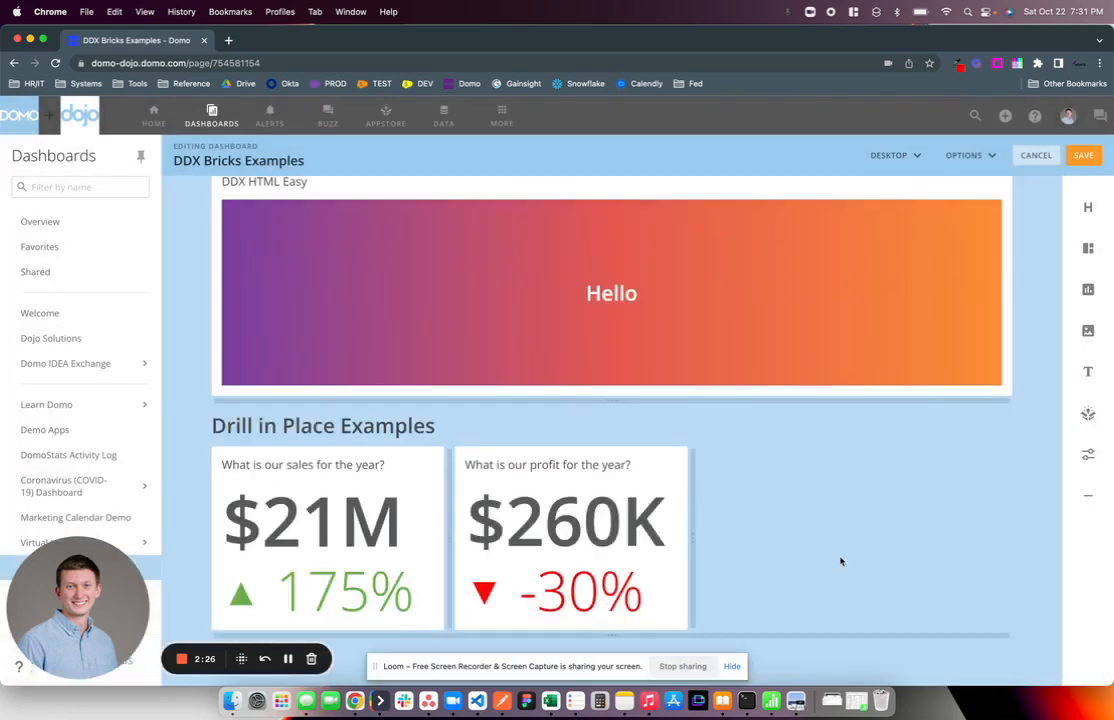
- Save the dashboard edits and test the profit card's drill in its expanded view, closing the card after viewing the monthly chart
click(1084, 157)
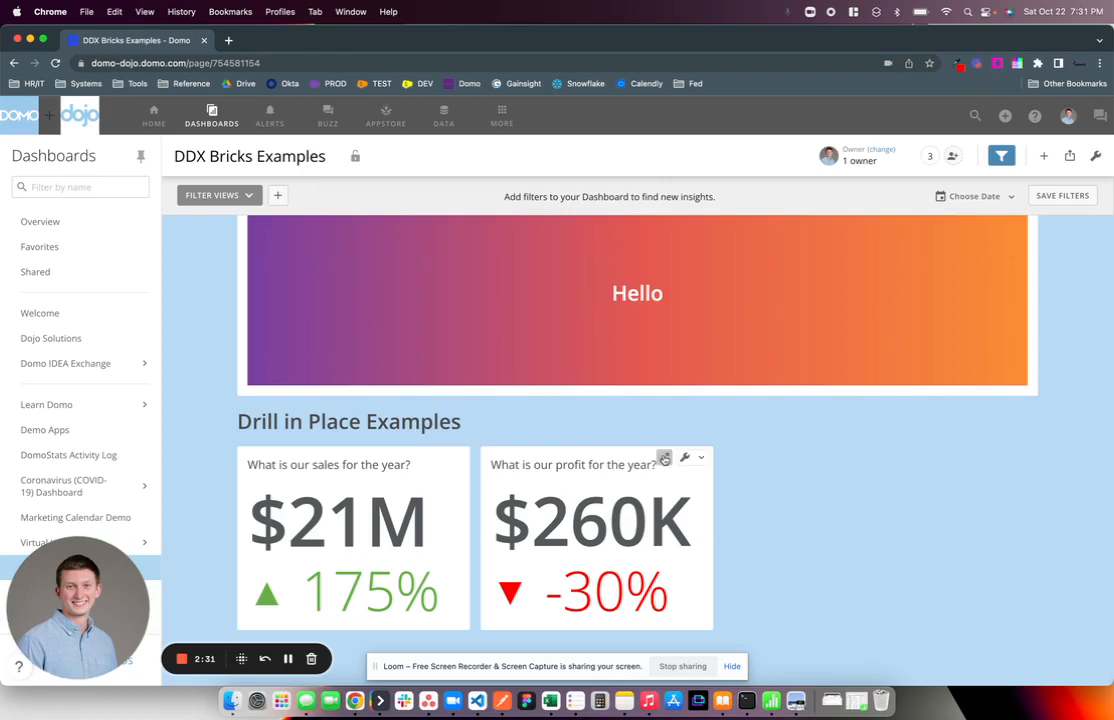
click(664, 458)
click(427, 324)
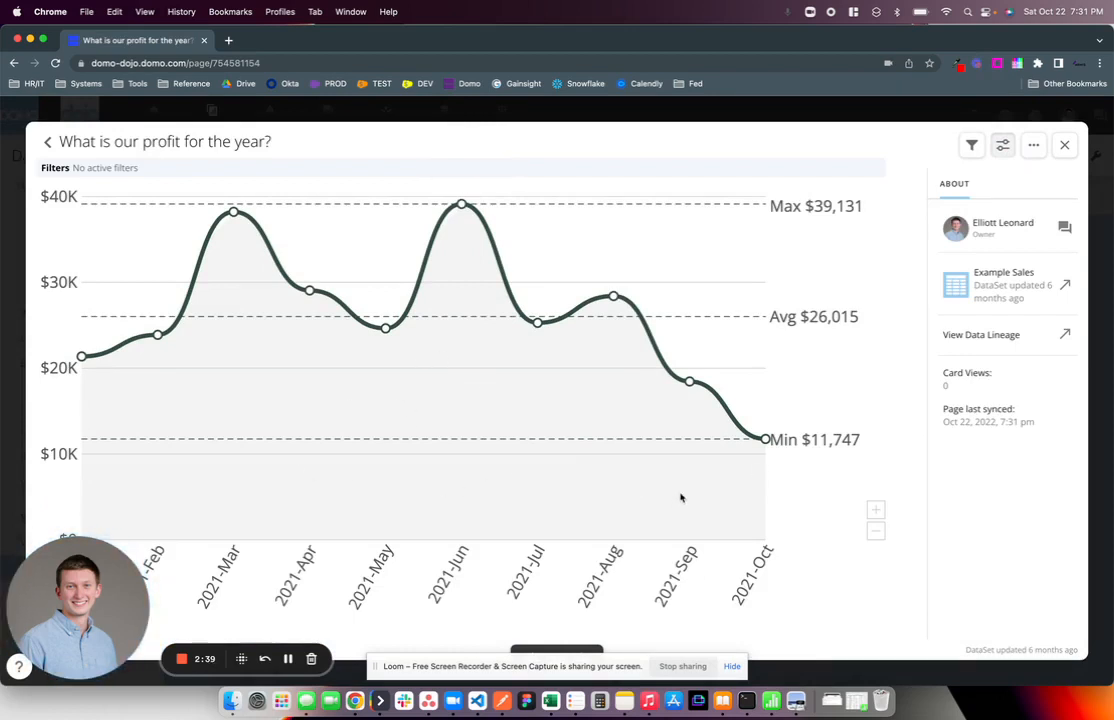
click(1065, 145)
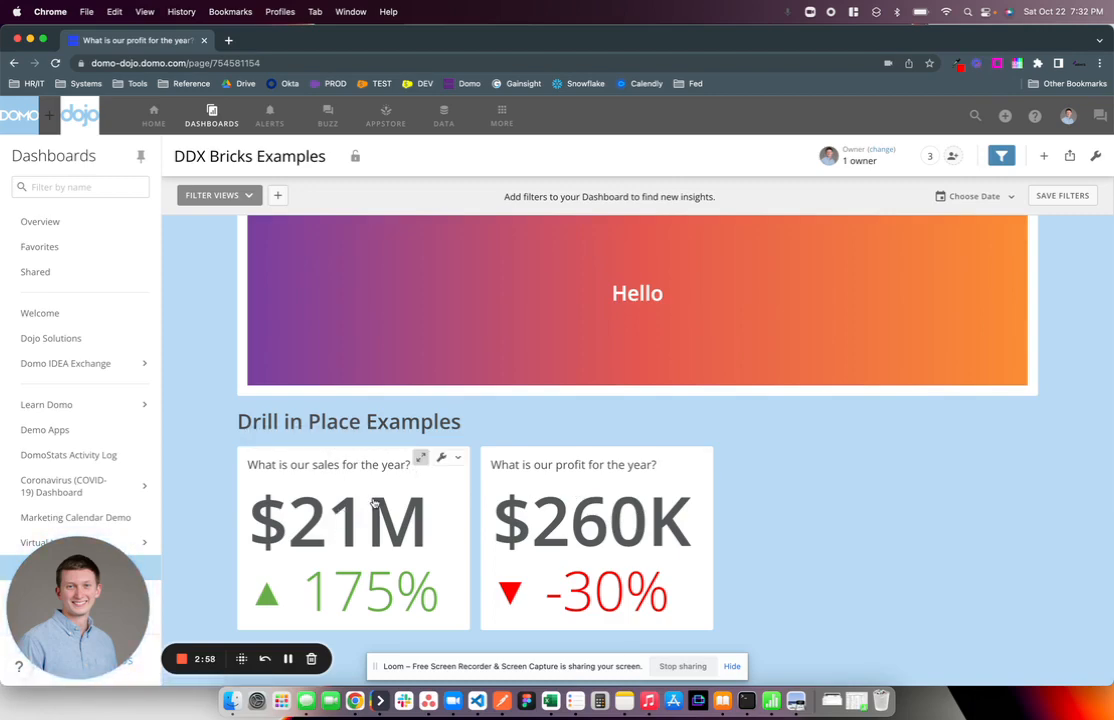
- Expand the sales card, drill into its monthly chart for comparison, and close the expanded view
click(420, 457)
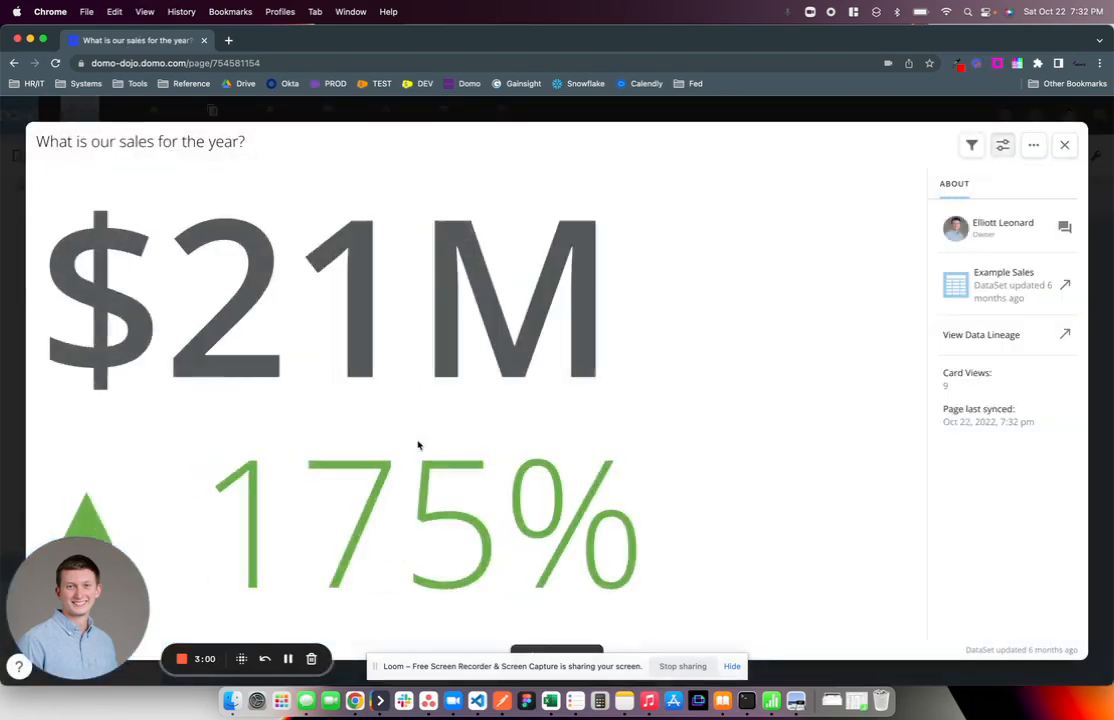
click(453, 332)
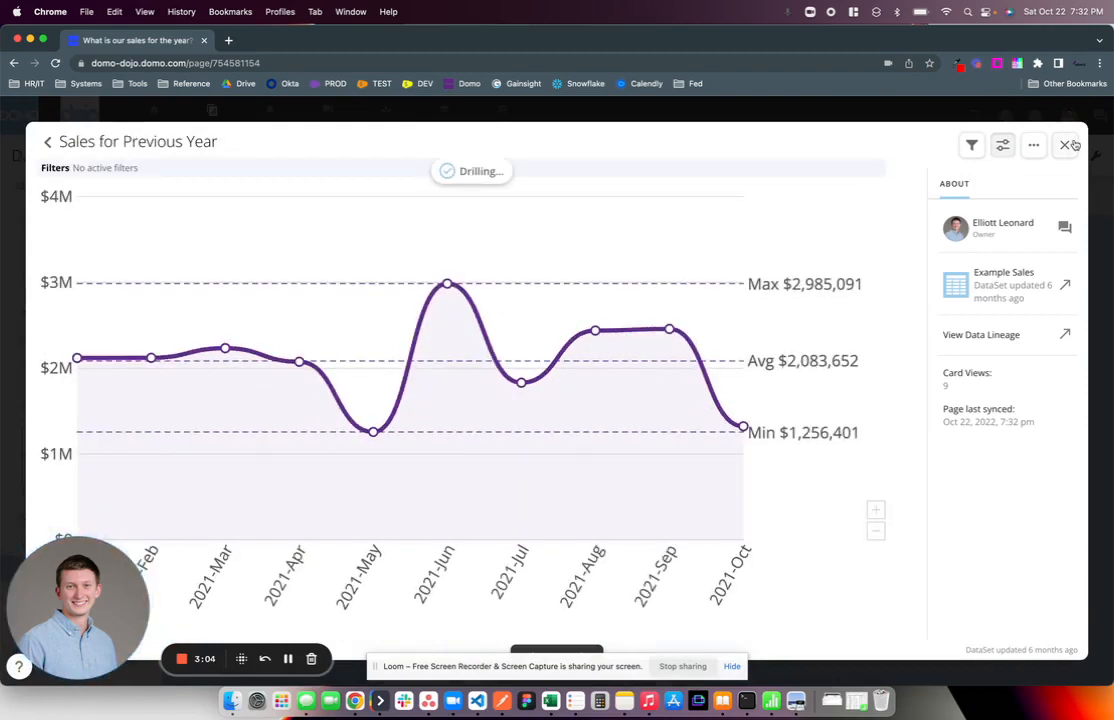
click(1068, 145)
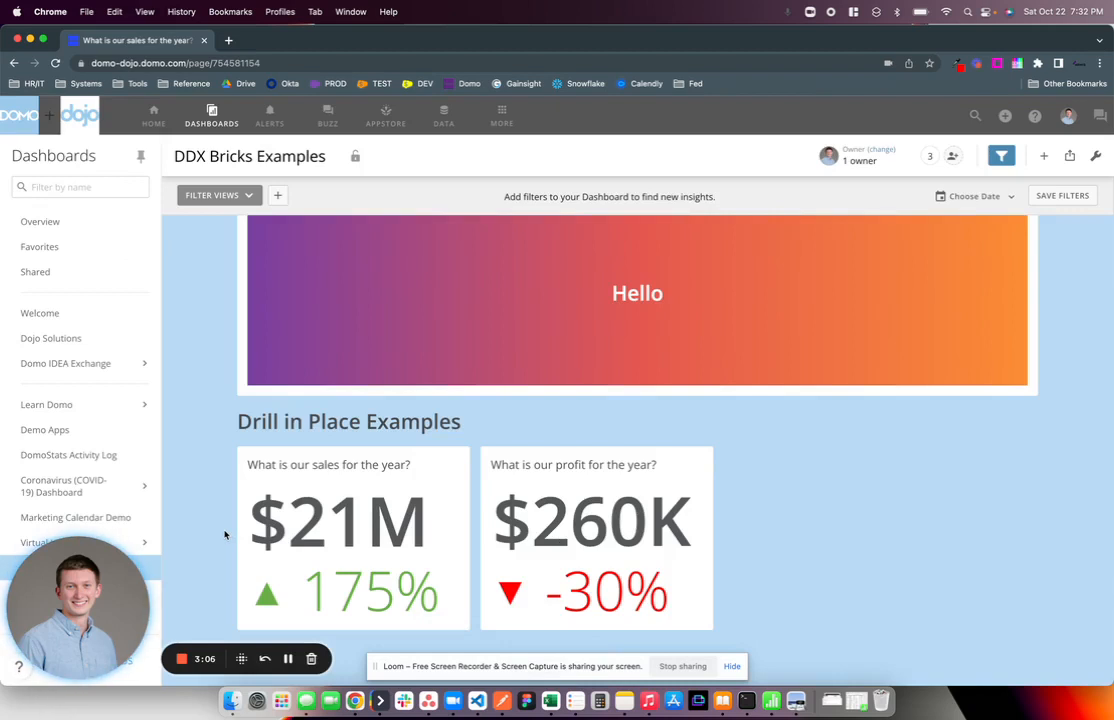